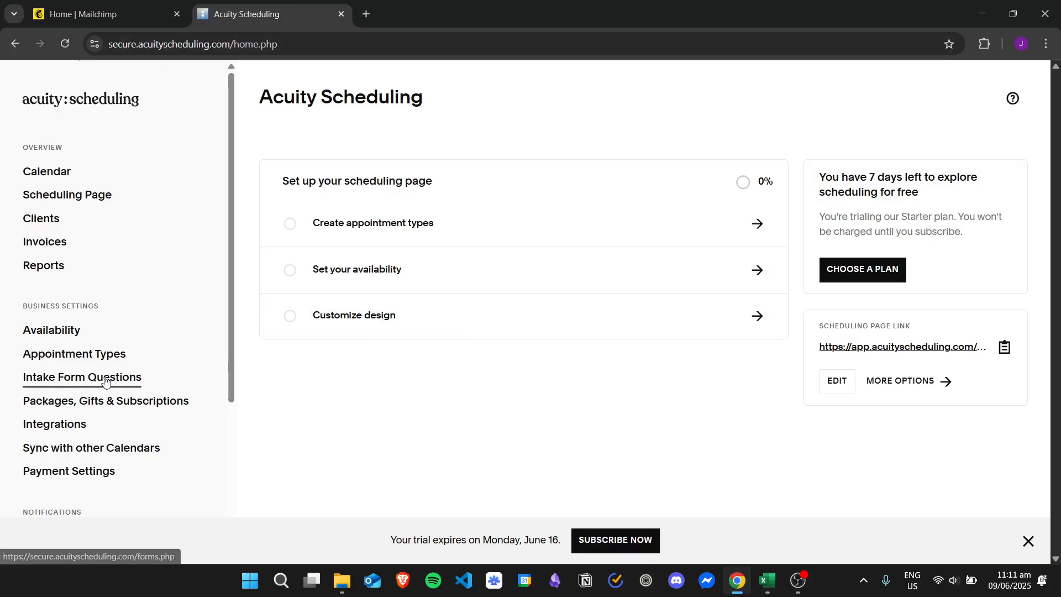
- Create a new custom intake form named "Subscribe to our Newsletter!"
left_click(127, 382)
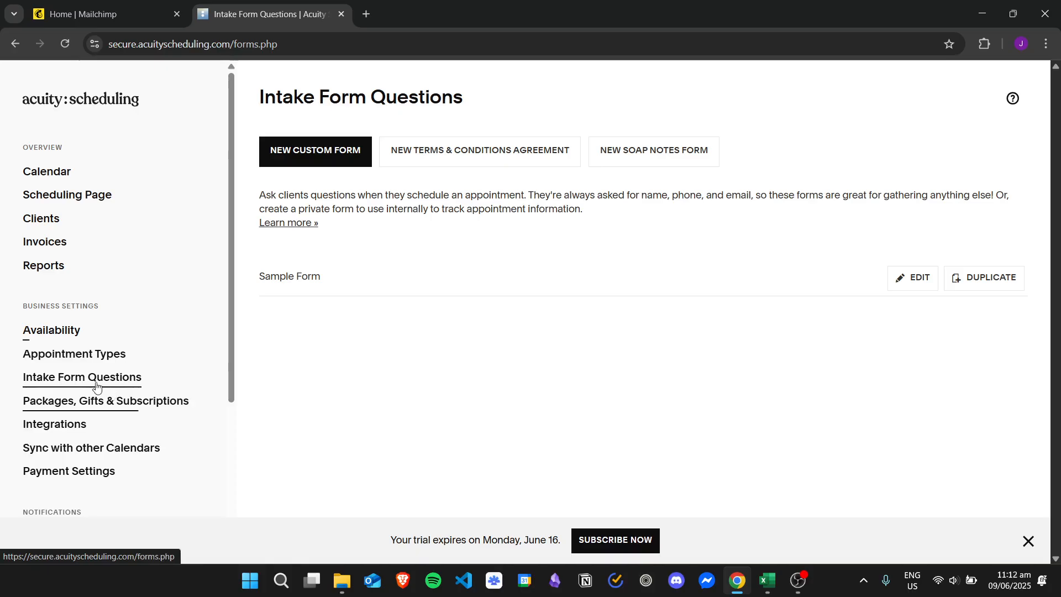
left_click(313, 158)
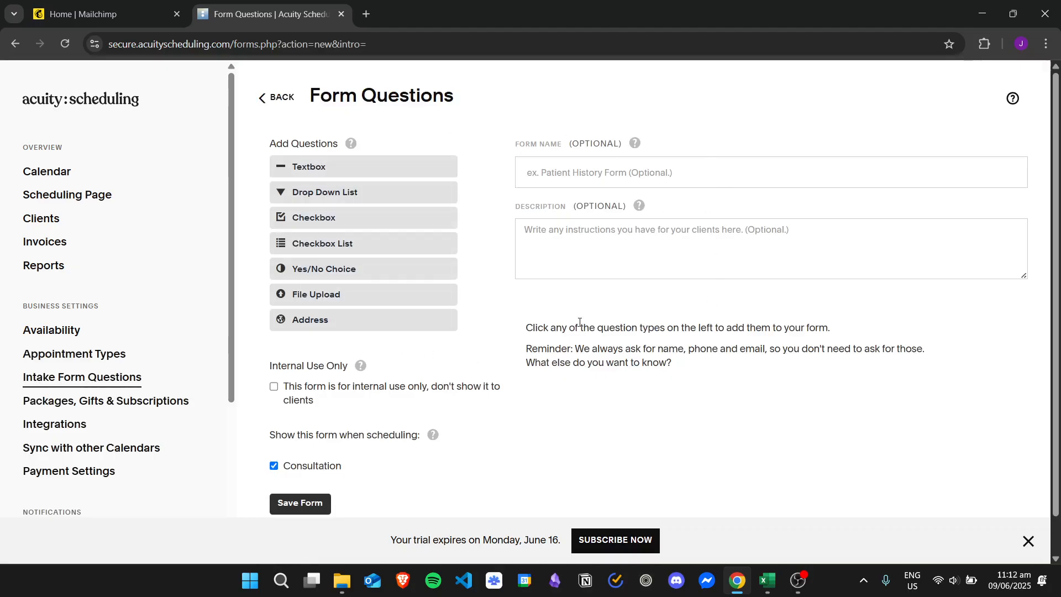
left_click(673, 179)
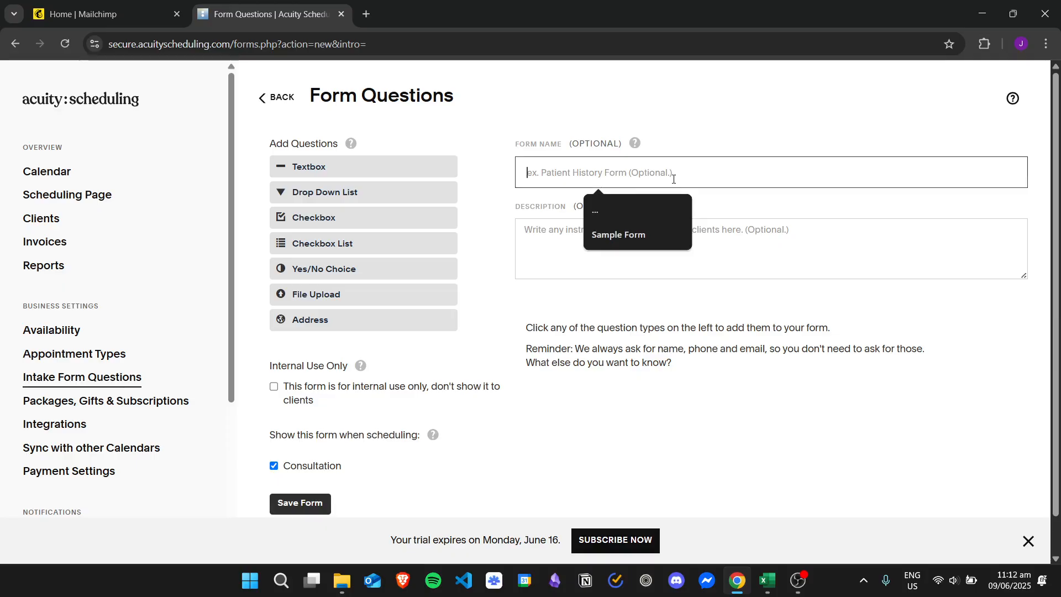
type("Sub")
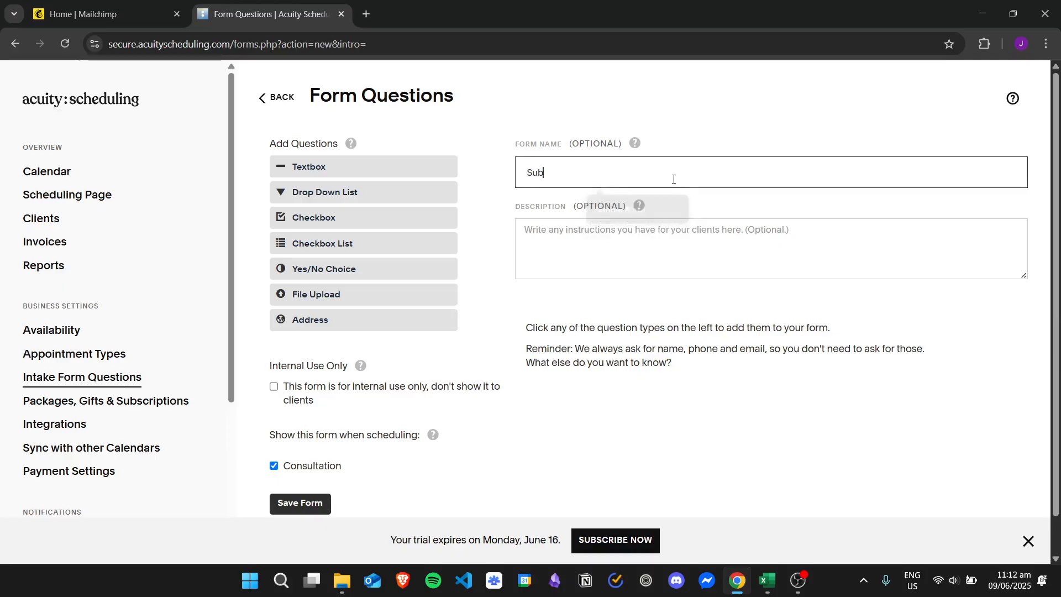
type("scribe to ou")
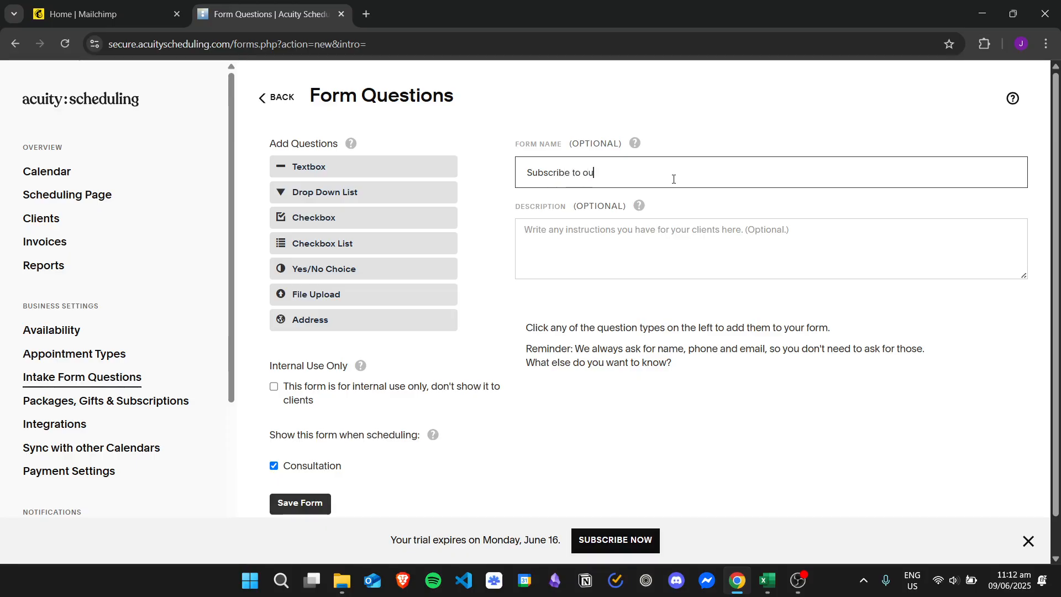
type("r Newsleete")
key("BackSpace")
type("tter!")
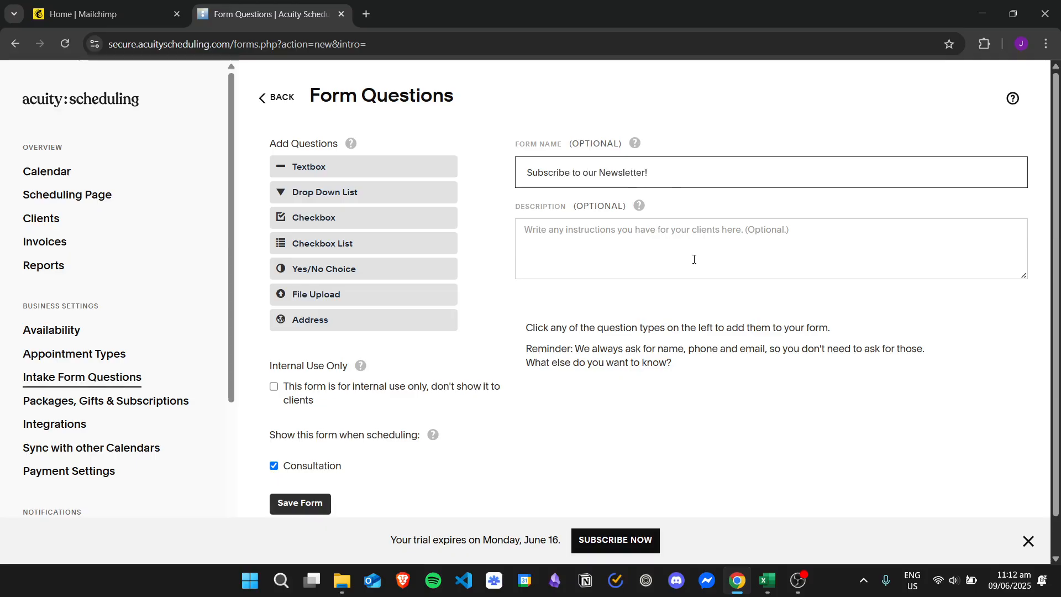
- Enter the form description "Join our Newsletter so that you can be updated on all news about our company!"
left_click(674, 229)
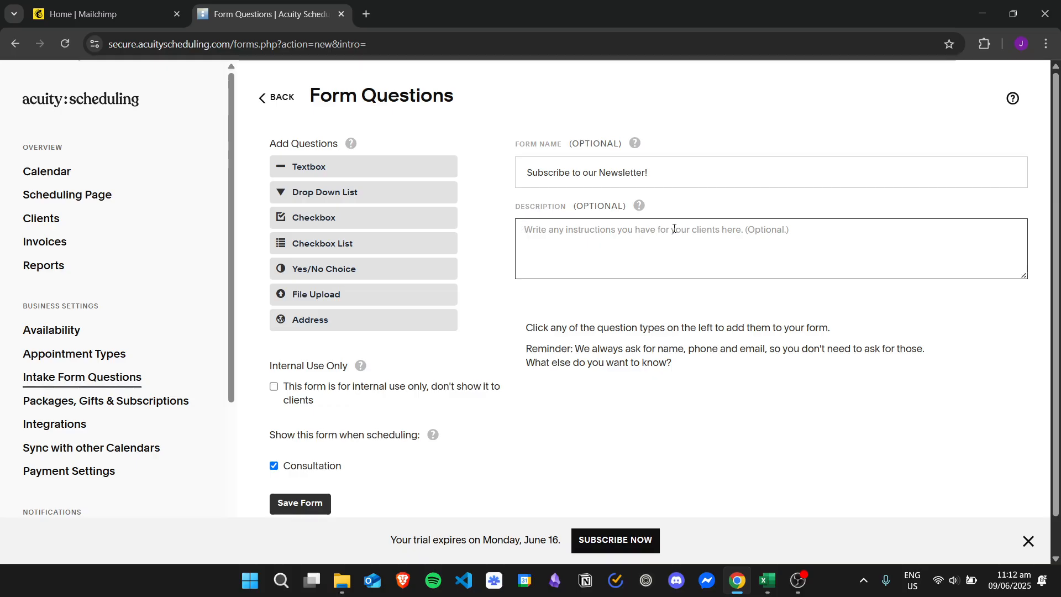
type("Woul")
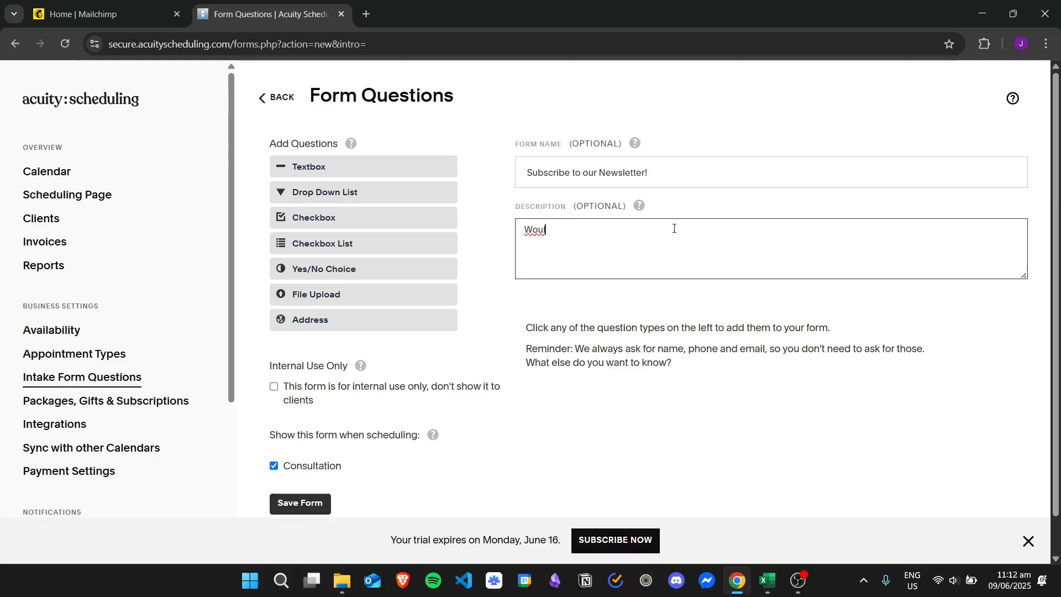
key("BackSpace")
key("BackSpace")
key("BackSpace")
key("BackSpace")
type("Joi")
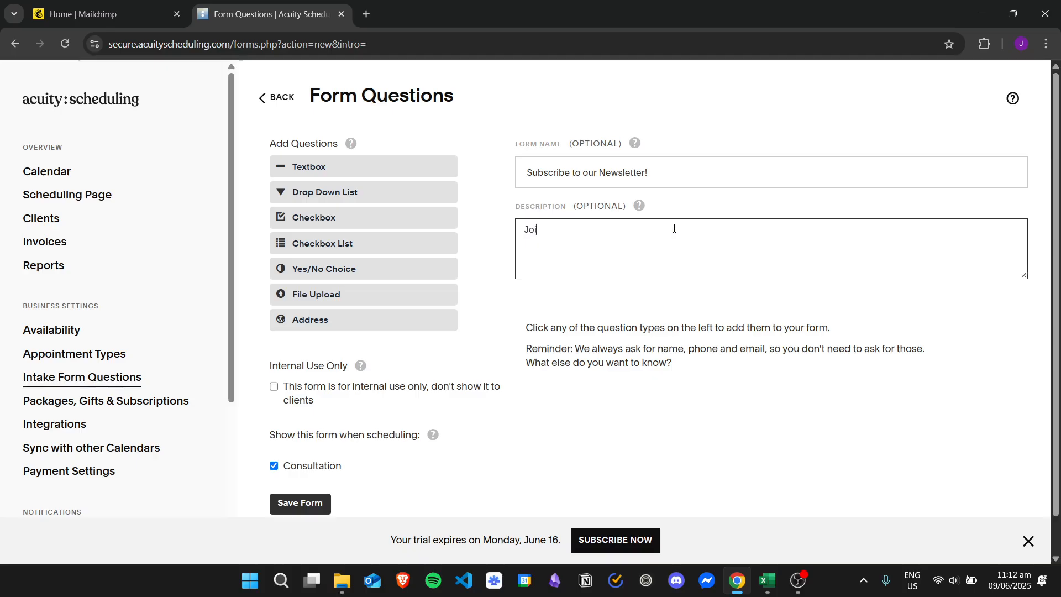
type("n our Newlletter so that you ")
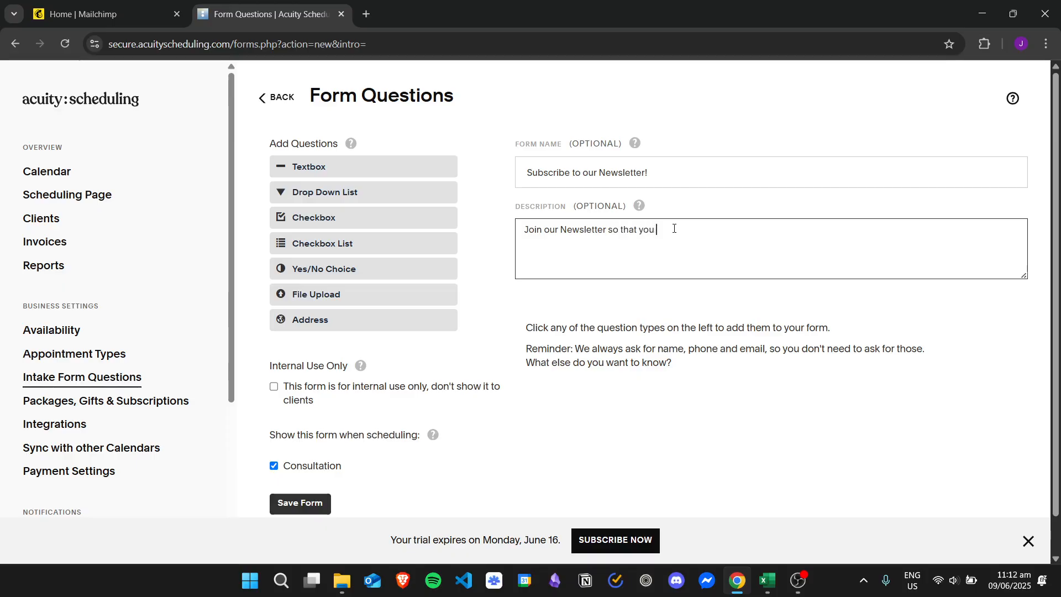
type("can be updated on all news about o")
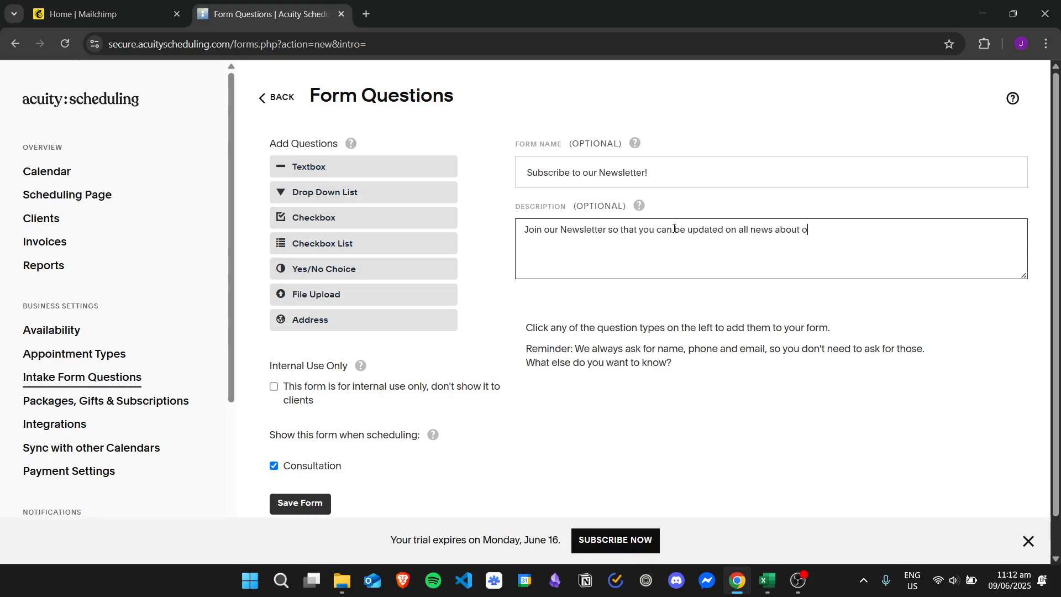
type("ur company!")
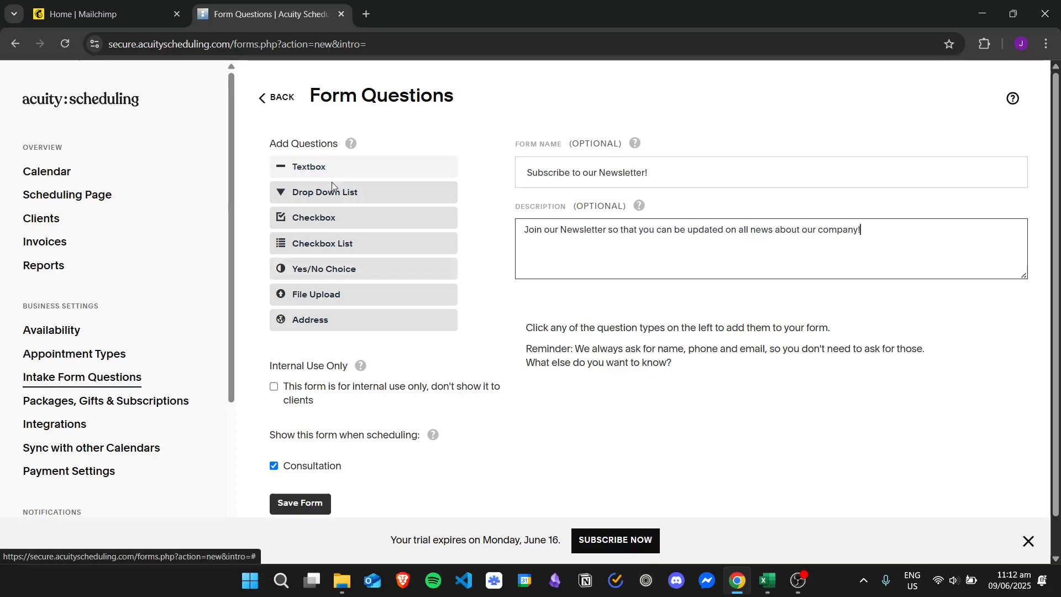
- Add a checkbox question "Do you want to join our newsletter?" and save the question and form
left_click(358, 218)
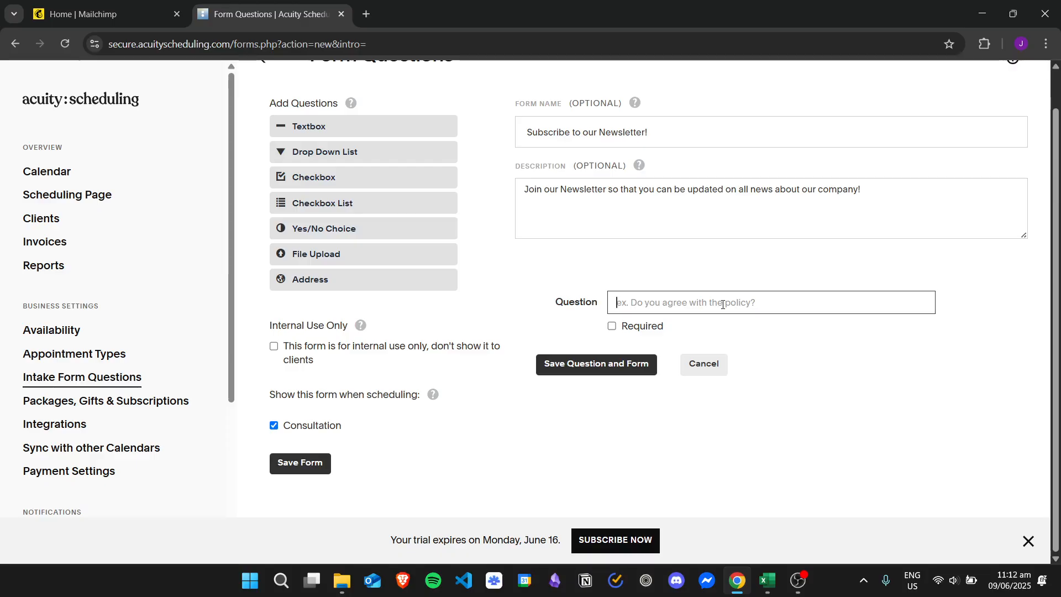
type("Do you want to")
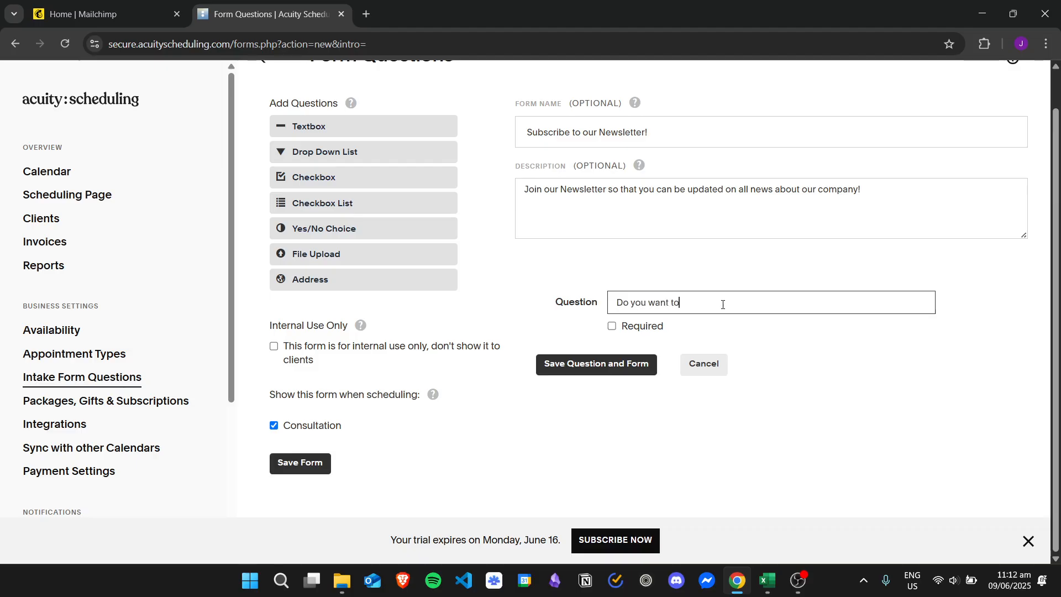
type(" join our newsletter?")
left_click(561, 297)
scroll(546, 223, "up", 1)
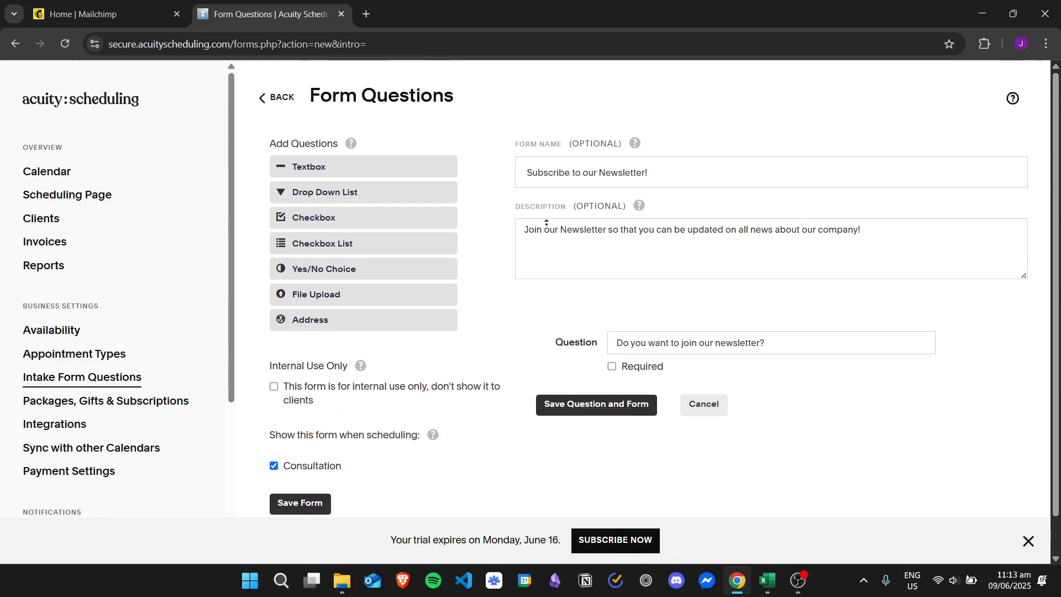
left_click(636, 406)
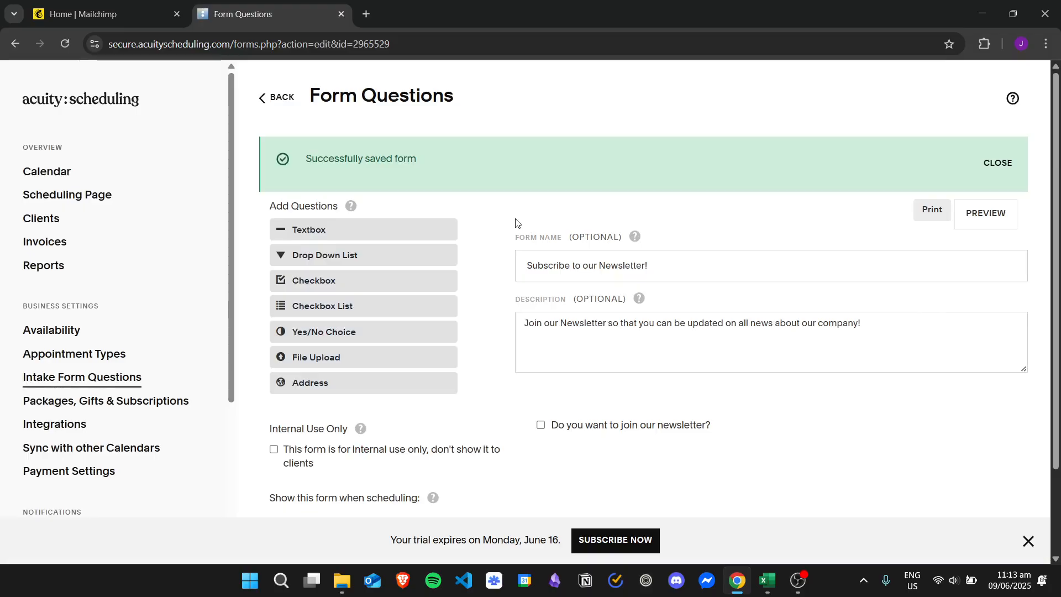
scroll(547, 221, "down", 1)
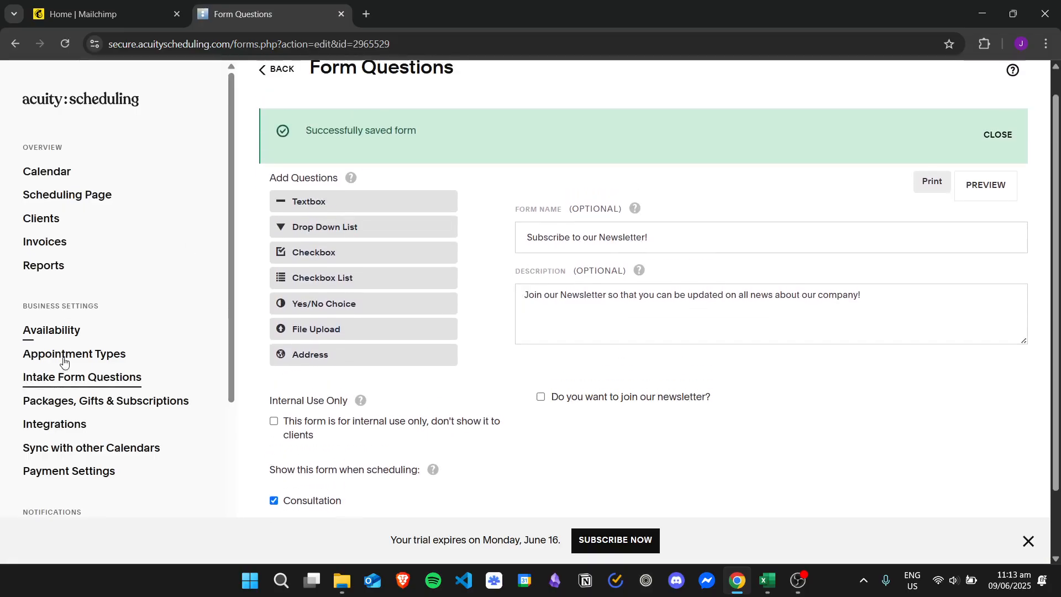
- Open the setup of the MailChimp integration among the email marketing integrations
left_click(82, 424)
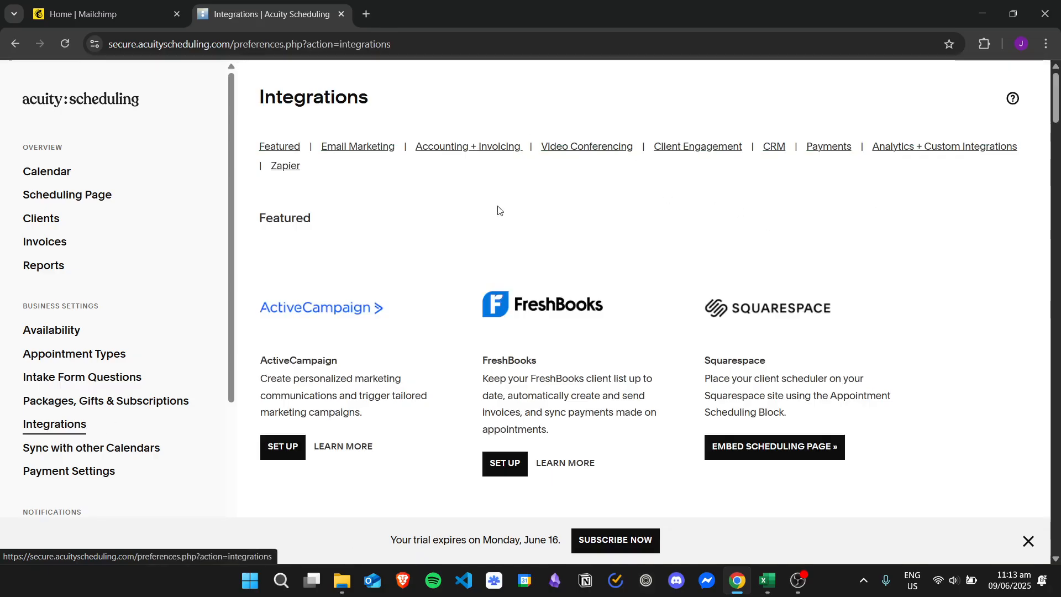
left_click(374, 147)
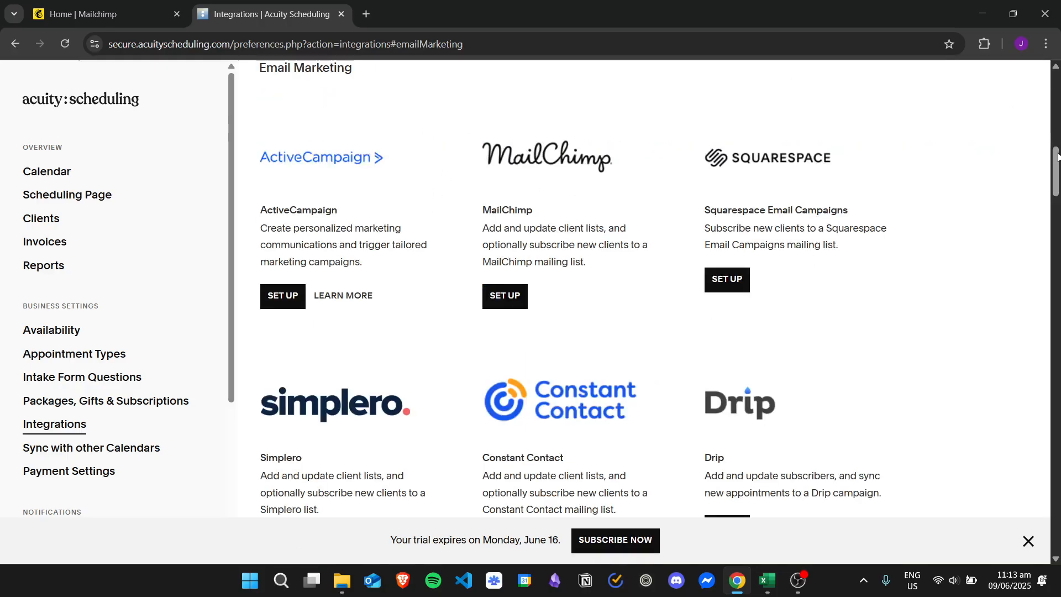
mouse_move(1057, 154)
left_mouse_down()
mouse_move(1057, 167)
mouse_move(1058, 156)
left_mouse_up()
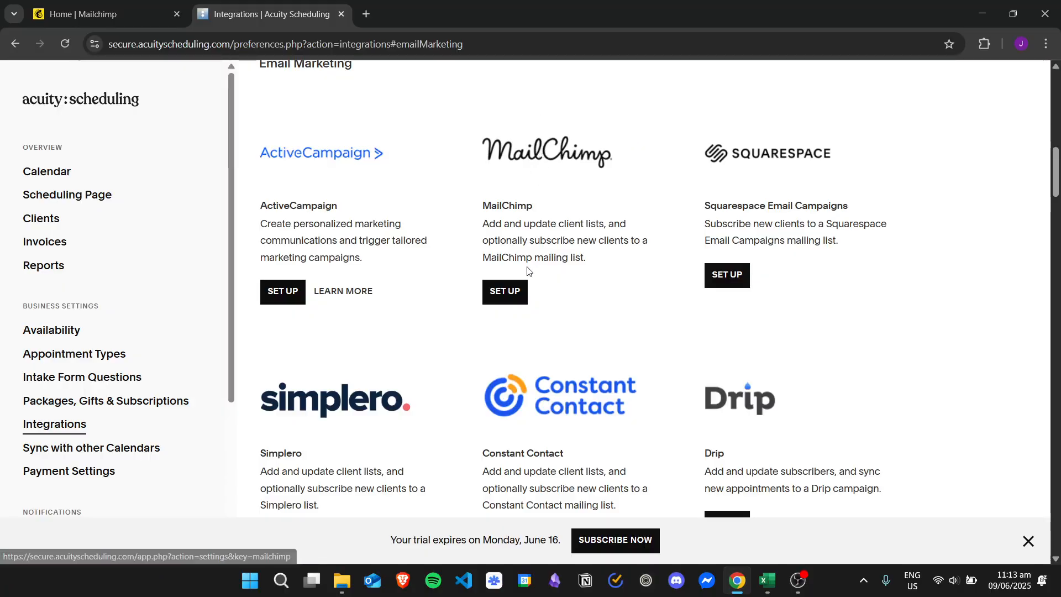
left_click(512, 303)
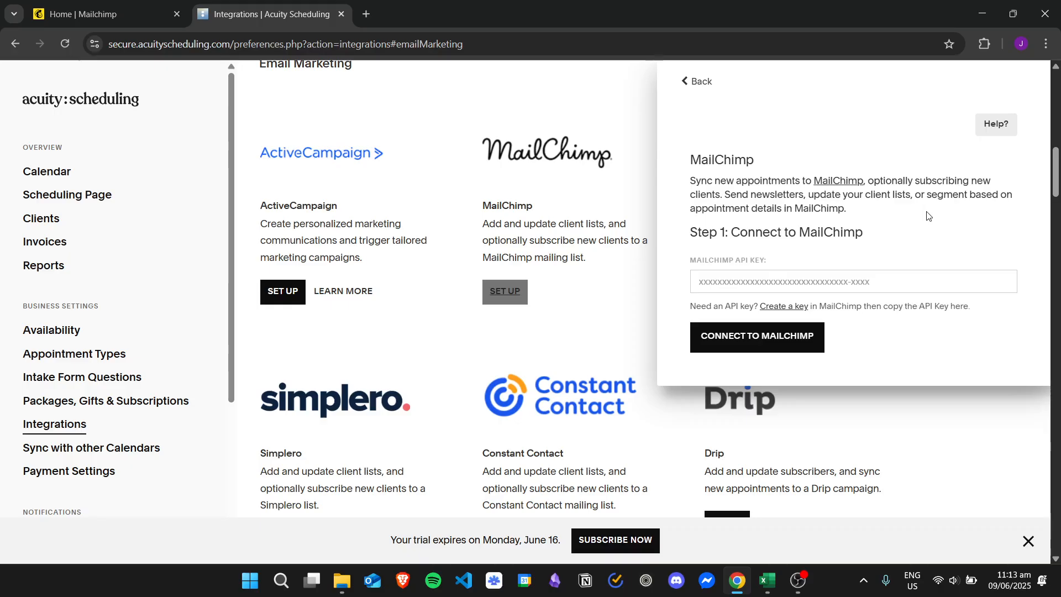
- Switch to Mailchimp and open the API keys page of the account profile
left_click(86, 18)
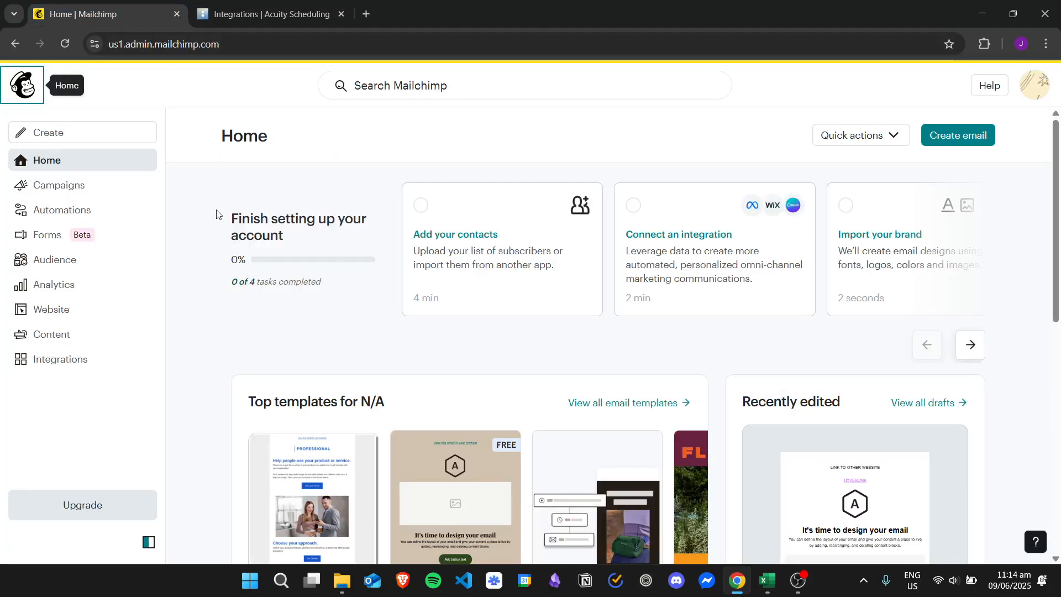
left_click(1039, 90)
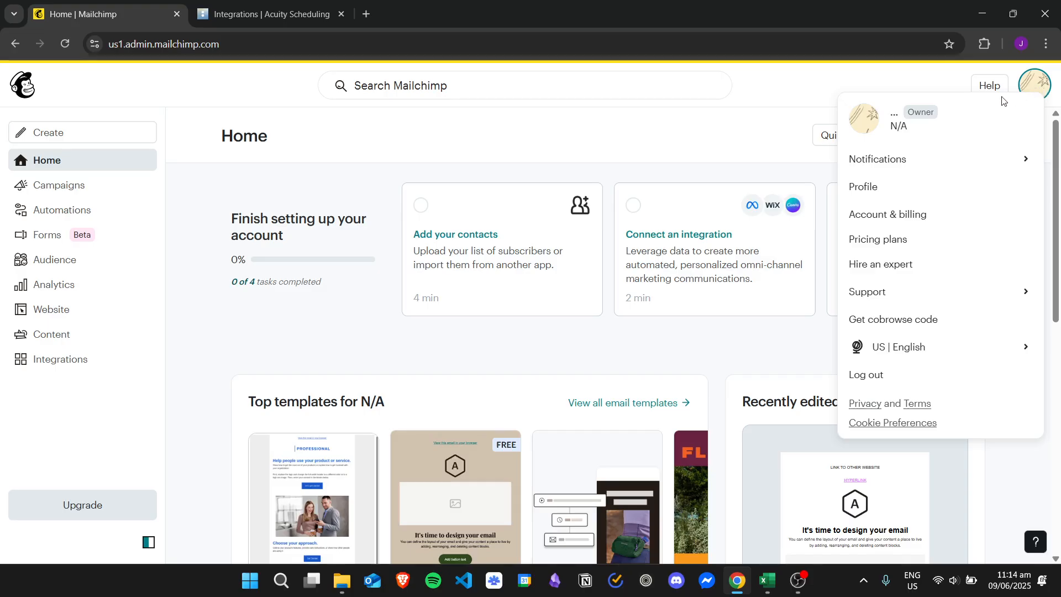
left_click(890, 188)
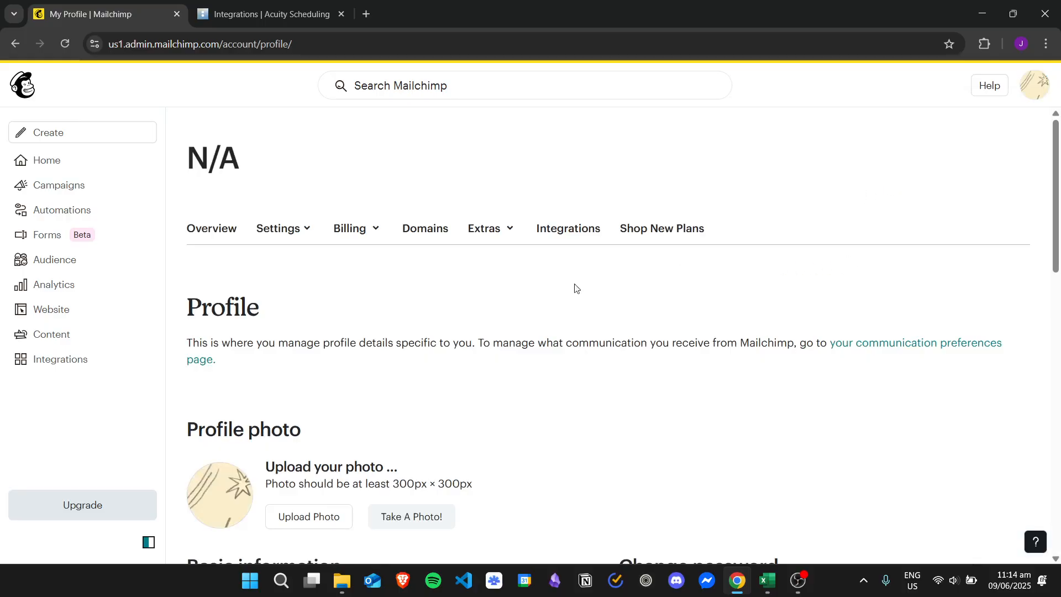
left_click(507, 231)
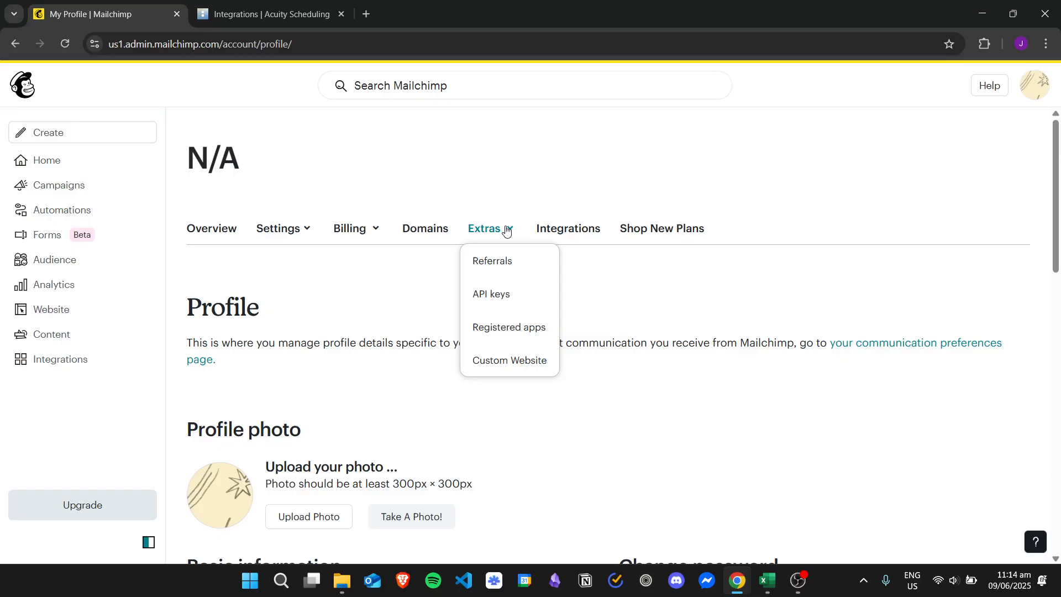
left_click(506, 296)
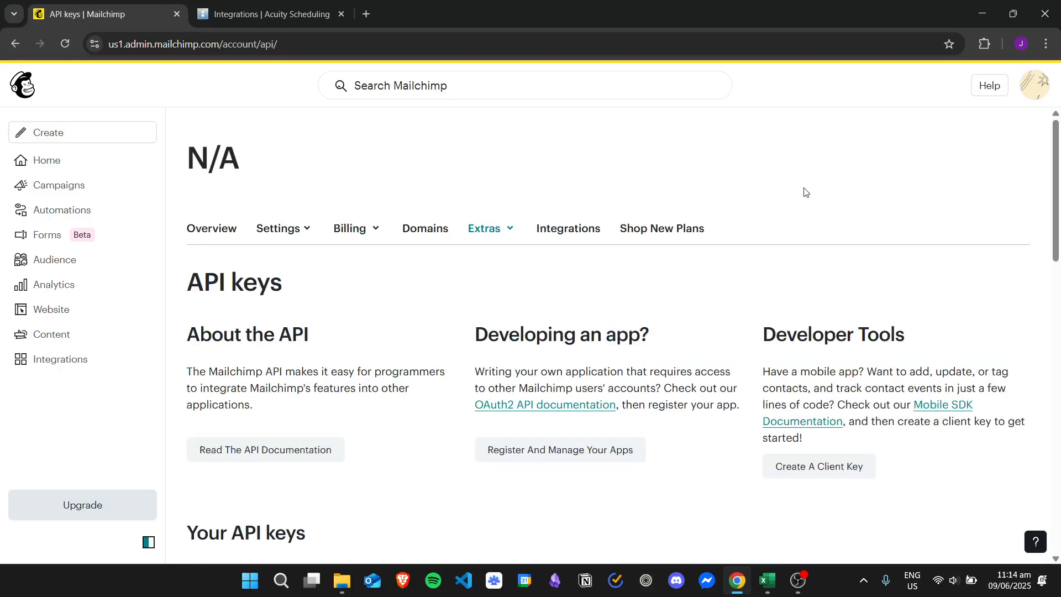
- Generate a new API key named "Acuity Integration API Key"
left_click_drag(1058, 152, 1053, 276)
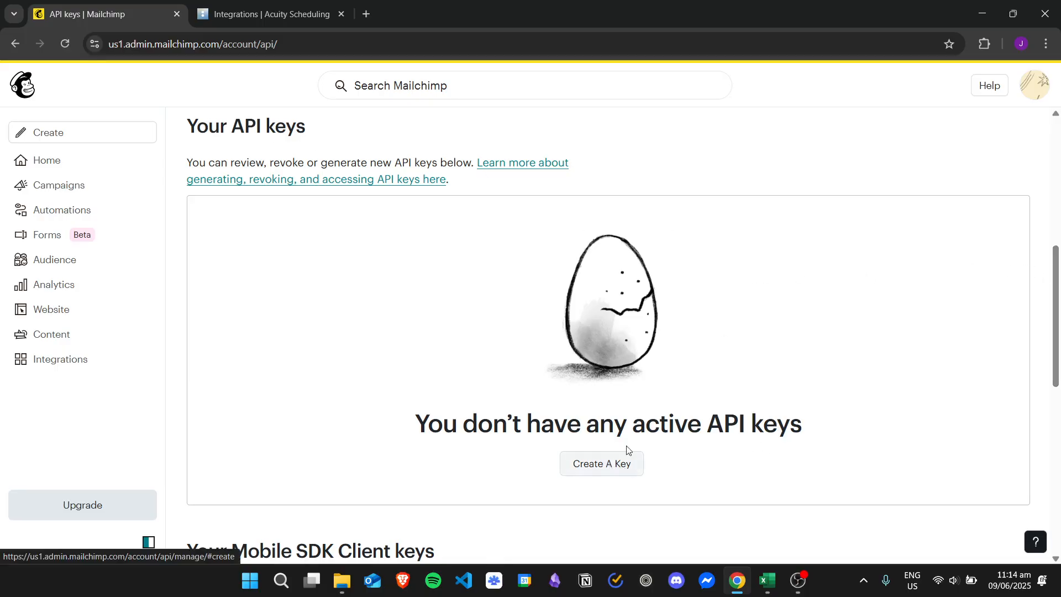
left_click(621, 464)
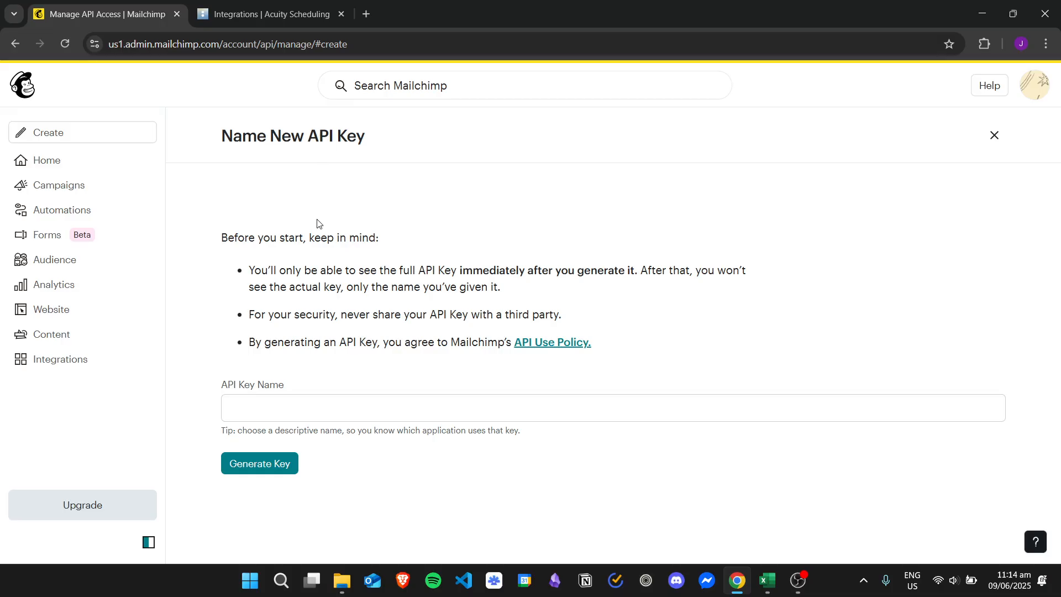
left_click(382, 408)
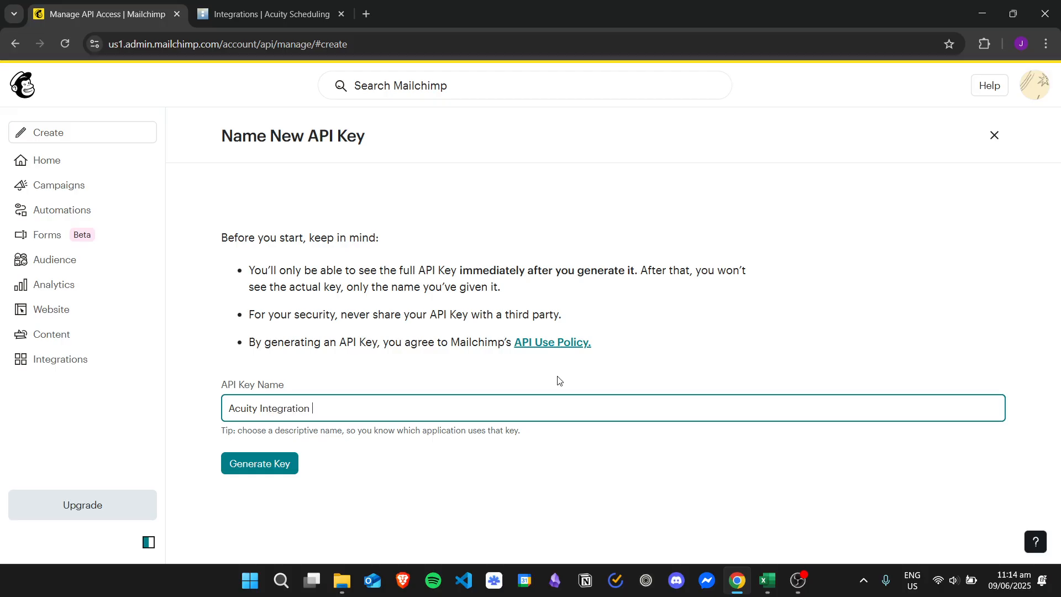
type("Acuity Integration API Key")
left_click(281, 465)
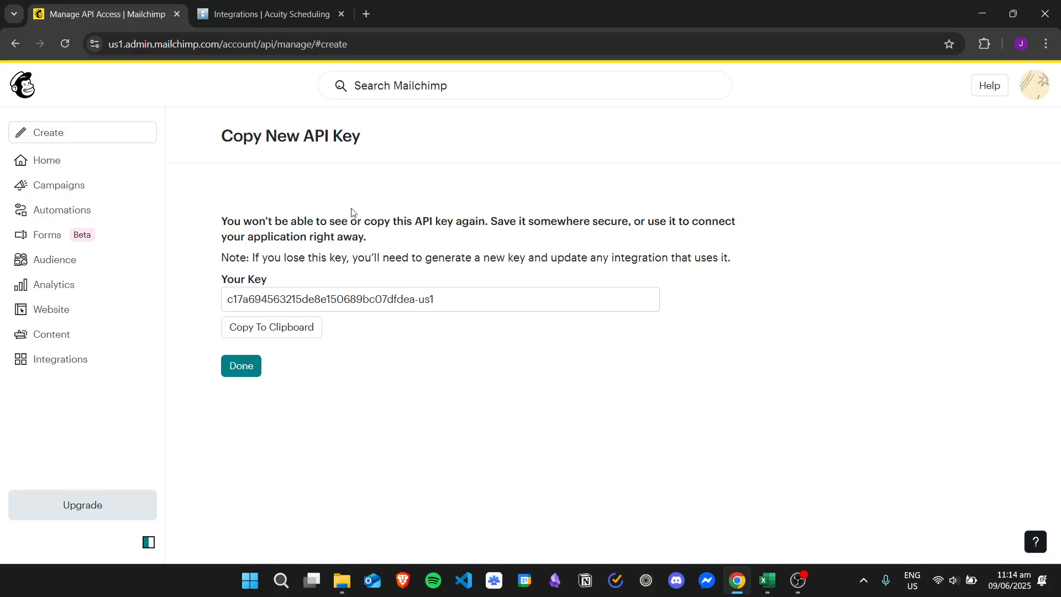
- Copy the new API key, switch to Acuity Scheduling, paste it into the MailChimp API key field and connect to MailChimp
left_click(297, 331)
left_click(289, 21)
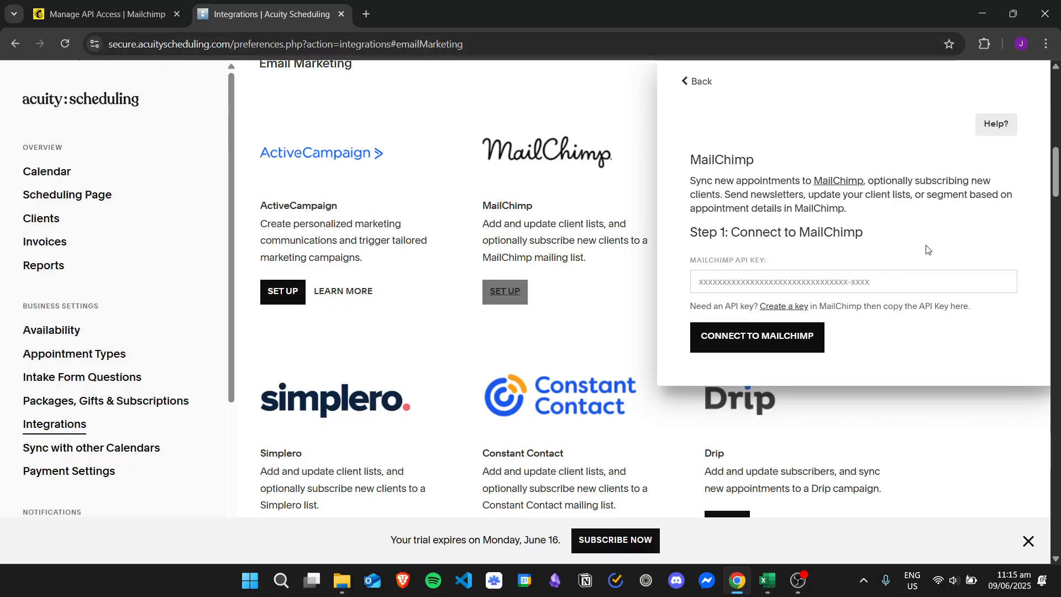
left_click(815, 283)
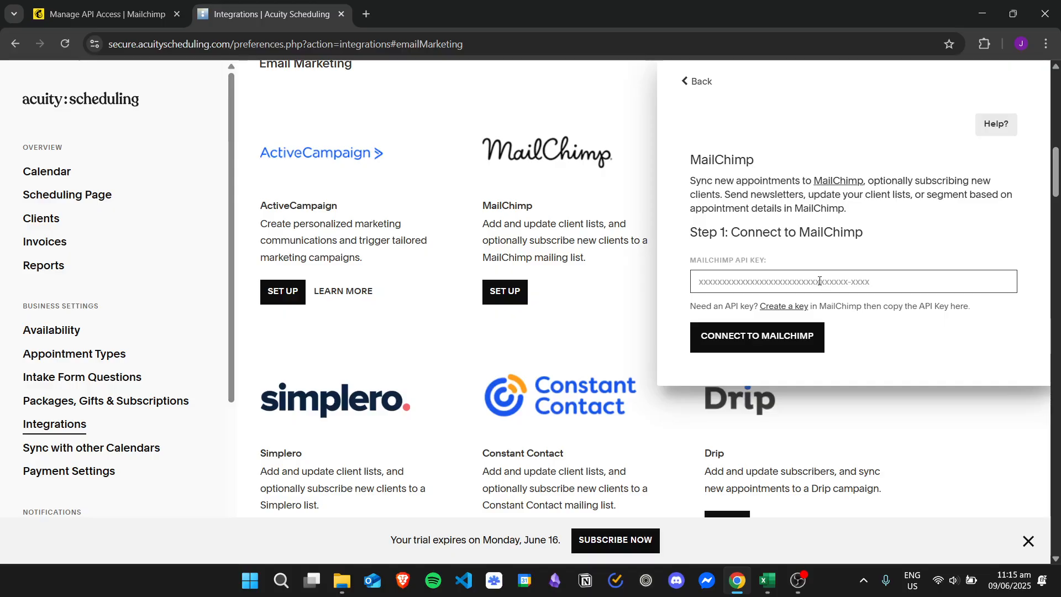
key("ctrl+v")
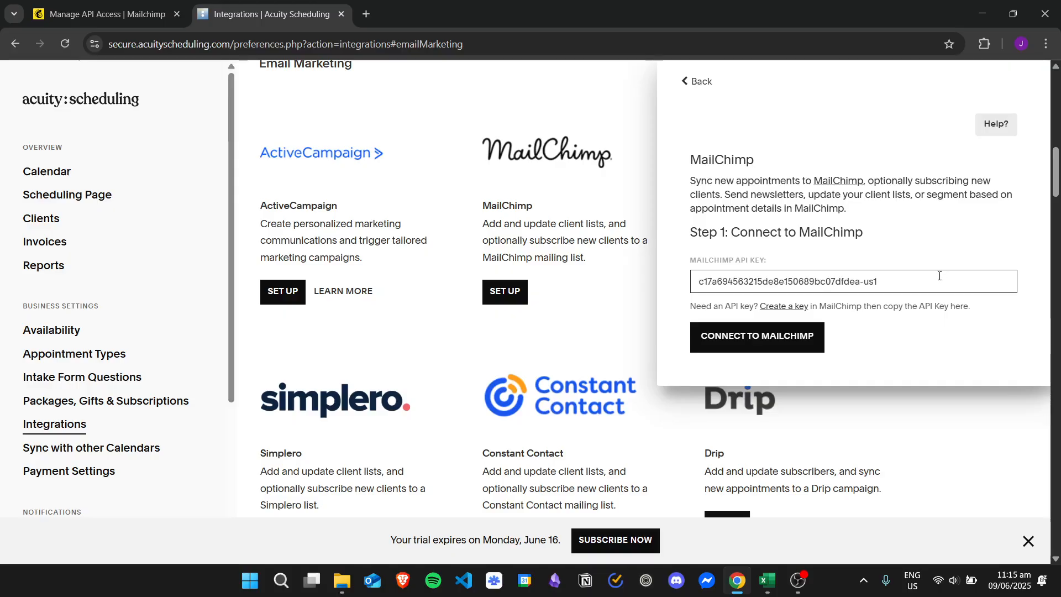
left_click(757, 343)
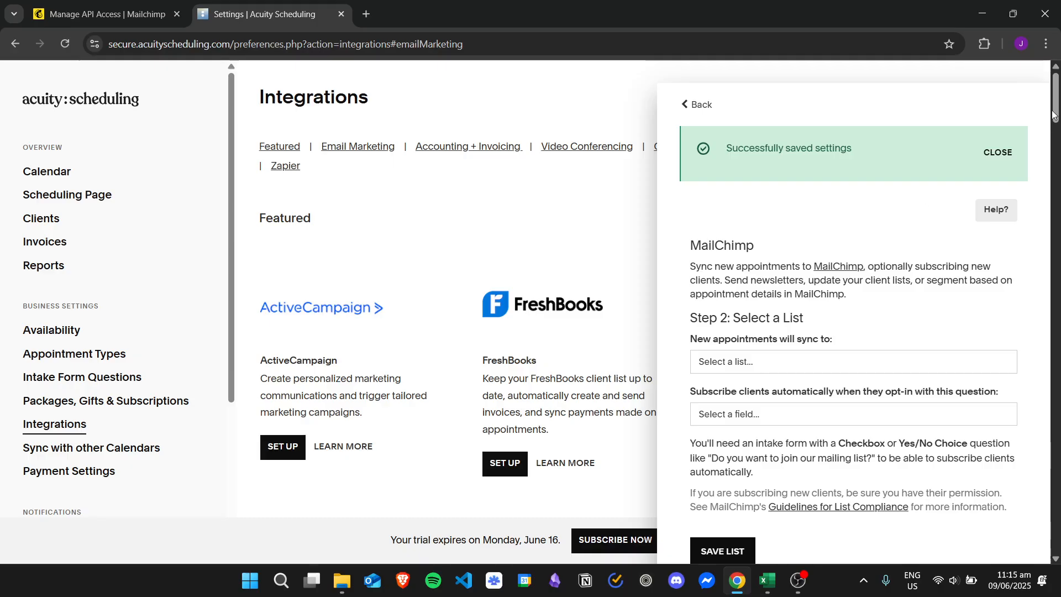
left_click_drag(1055, 112, 1056, 121)
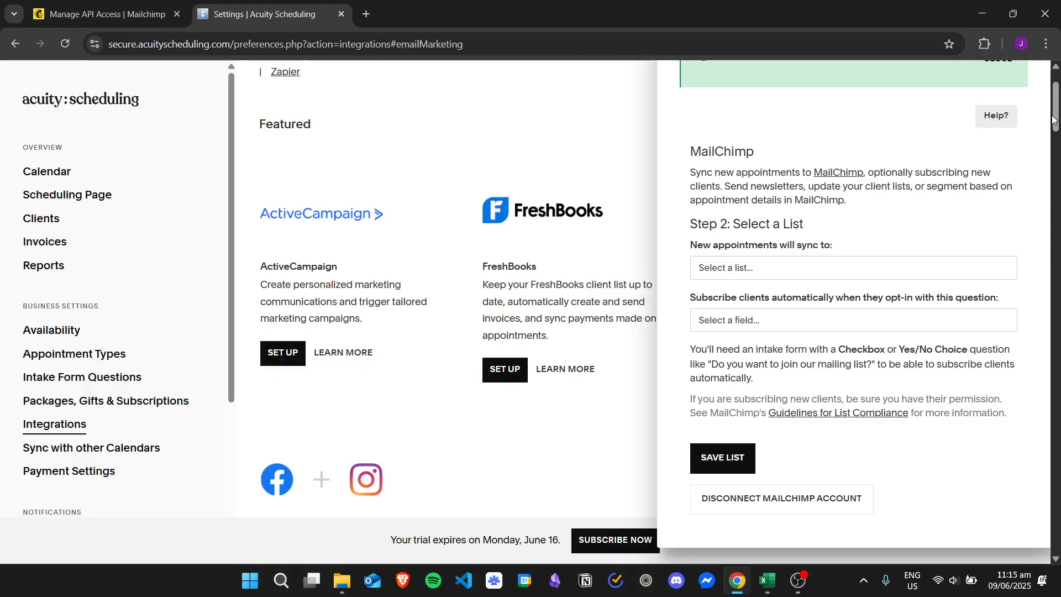
- Try to save the MailChimp settings with only the opt-in question "Do you want to join our newsletter?" selected
scroll(929, 177, "down", 1)
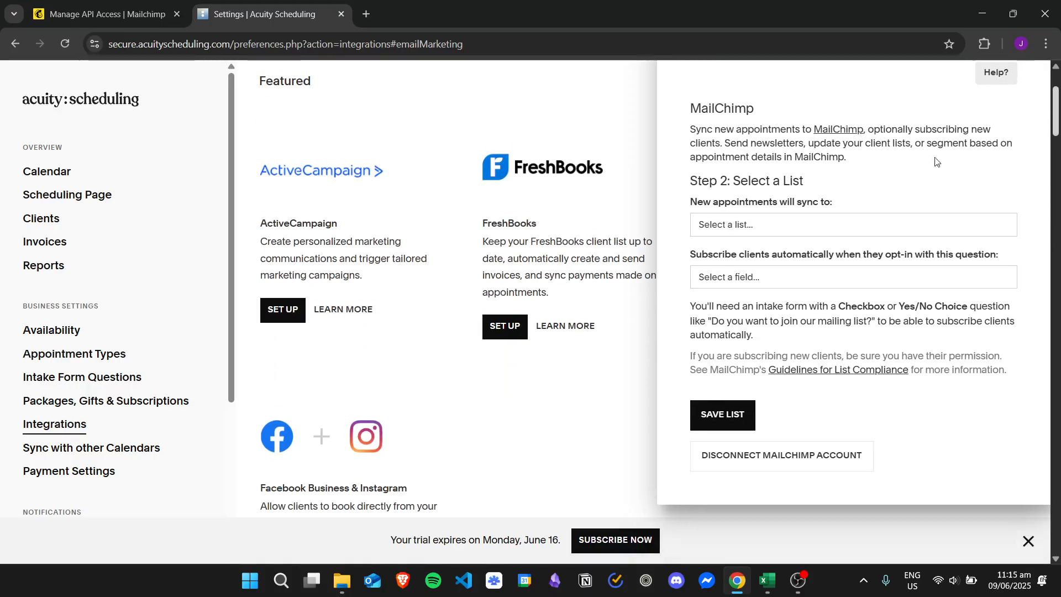
left_click(761, 225)
left_click(773, 280)
left_click(777, 275)
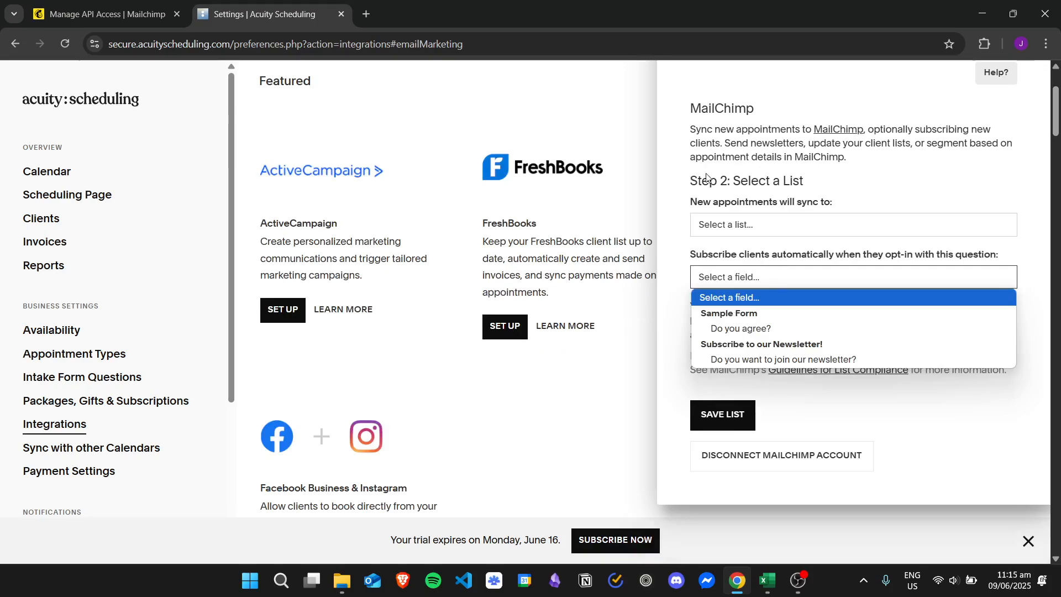
left_click(793, 201)
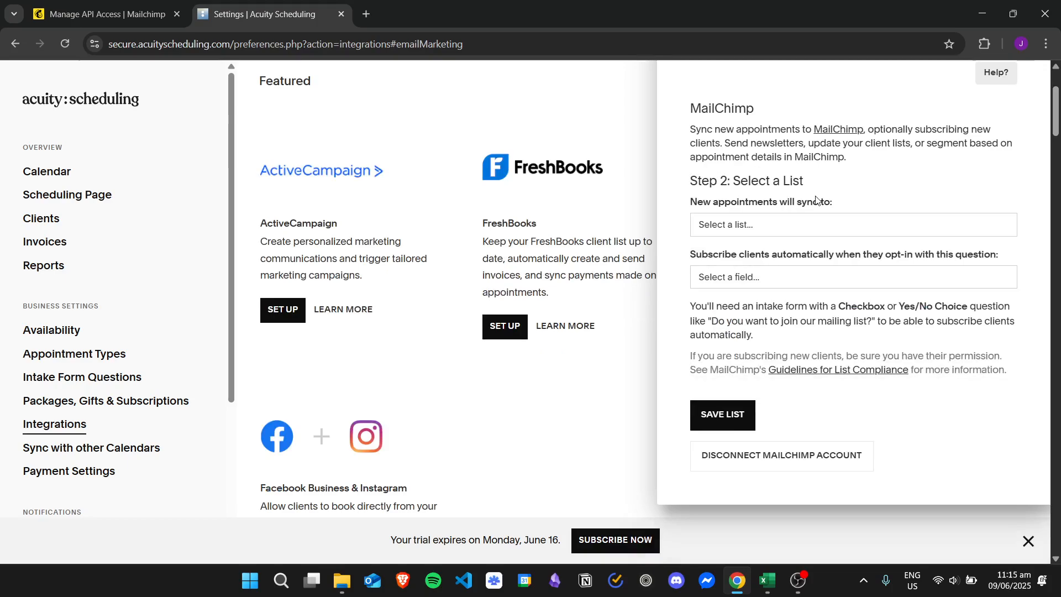
left_click(776, 277)
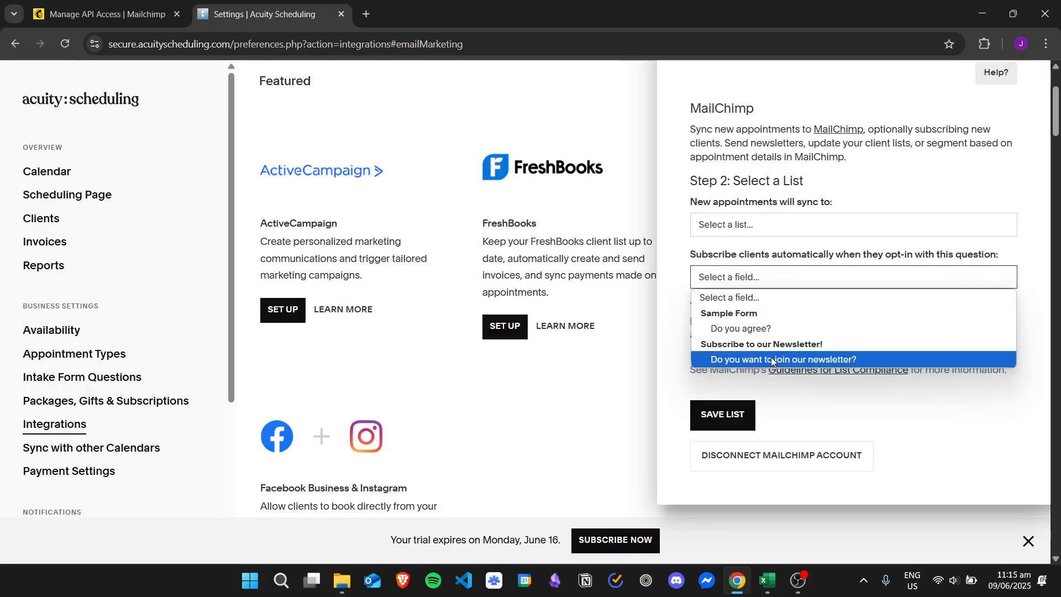
left_click(853, 359)
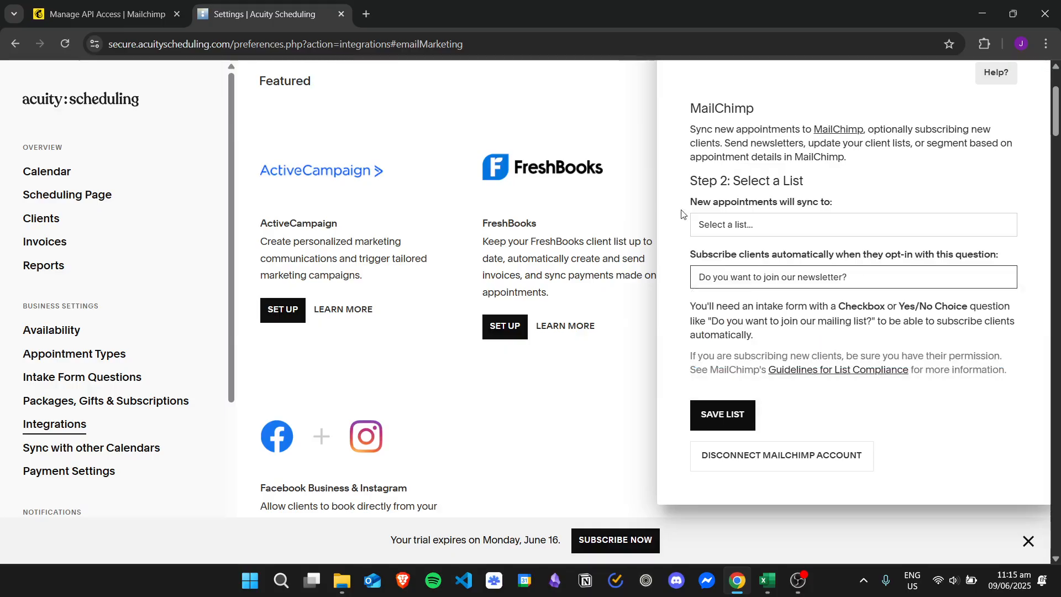
left_click(738, 421)
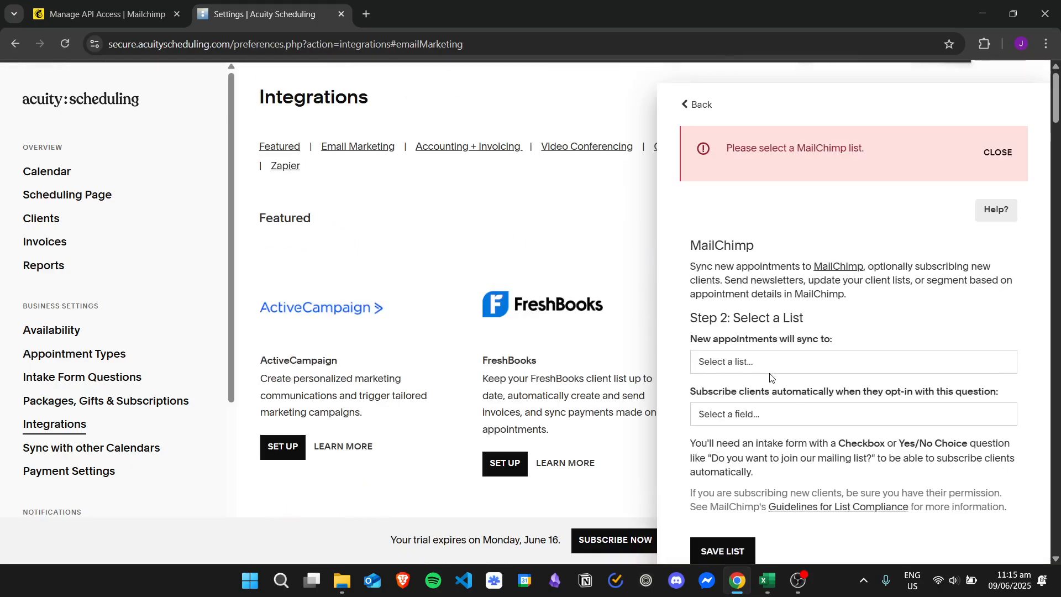
- Set new appointments to sync to the MailChimp list "N/A"
scroll(862, 229, "down", 1)
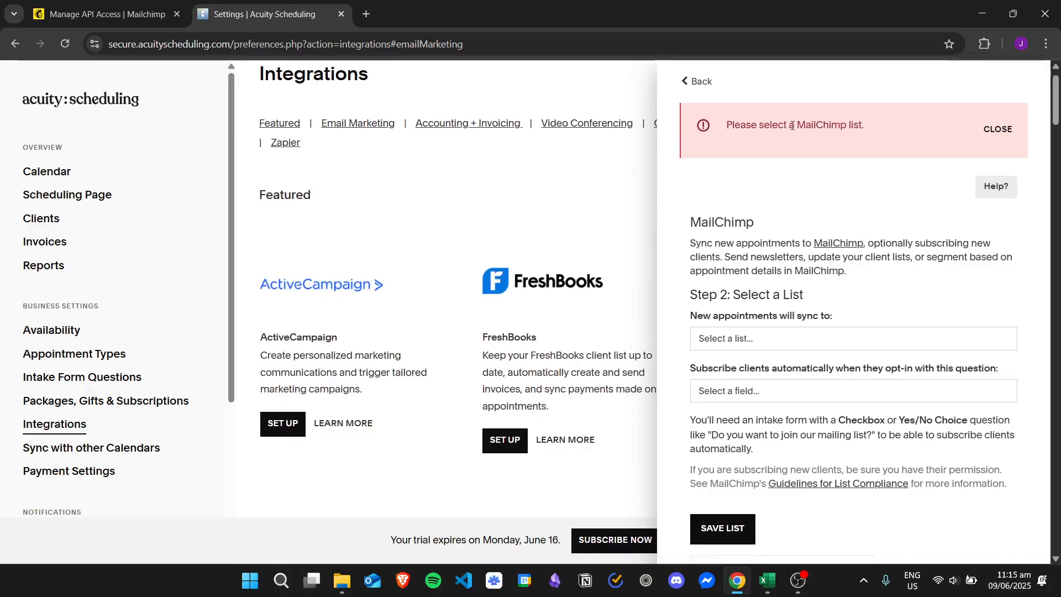
left_click(837, 341)
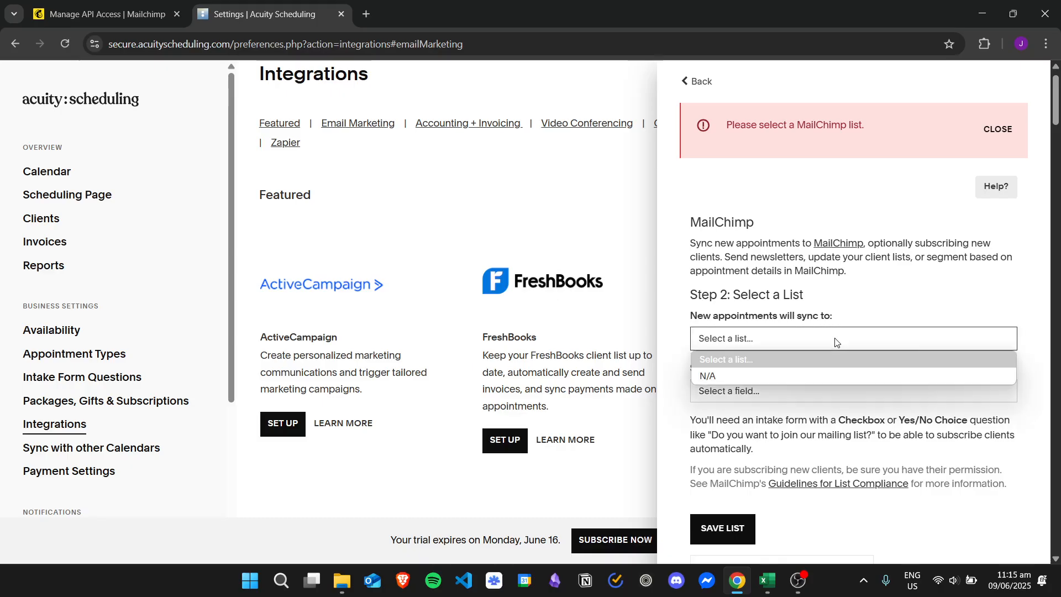
left_click(724, 379)
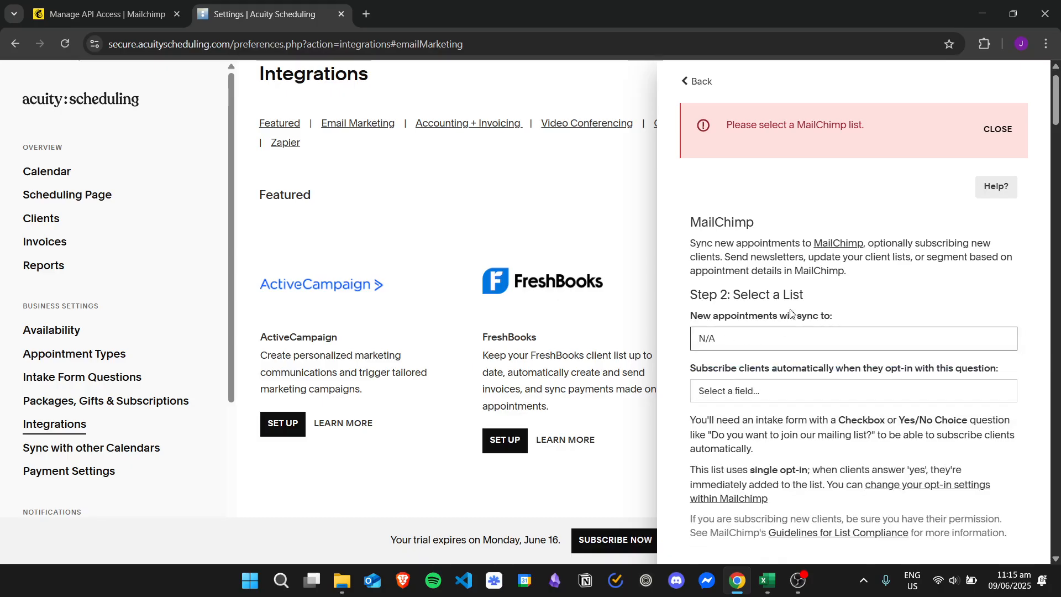
- Choose "Do you want to join our newsletter?" as the question that subscribes clients automatically, and save the list
scroll(821, 221, "down", 1)
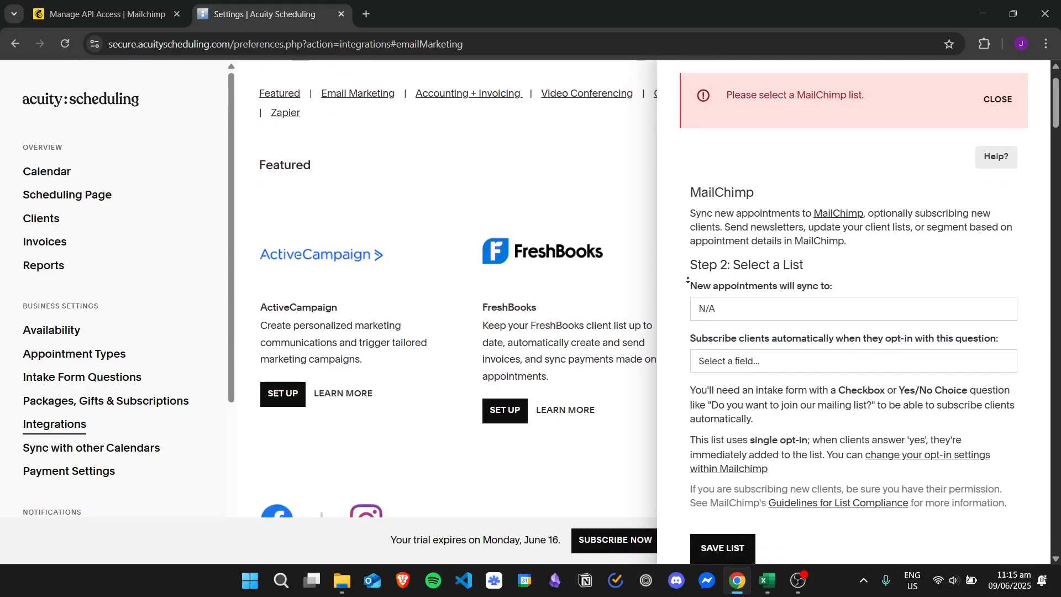
scroll(768, 326, "down", 1)
left_click(768, 330)
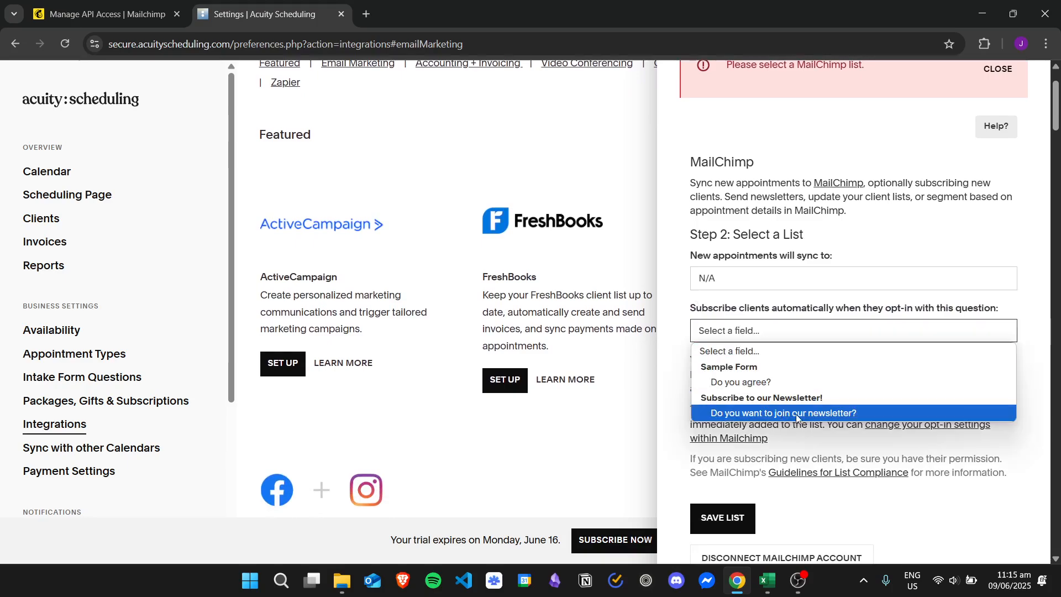
left_click(859, 414)
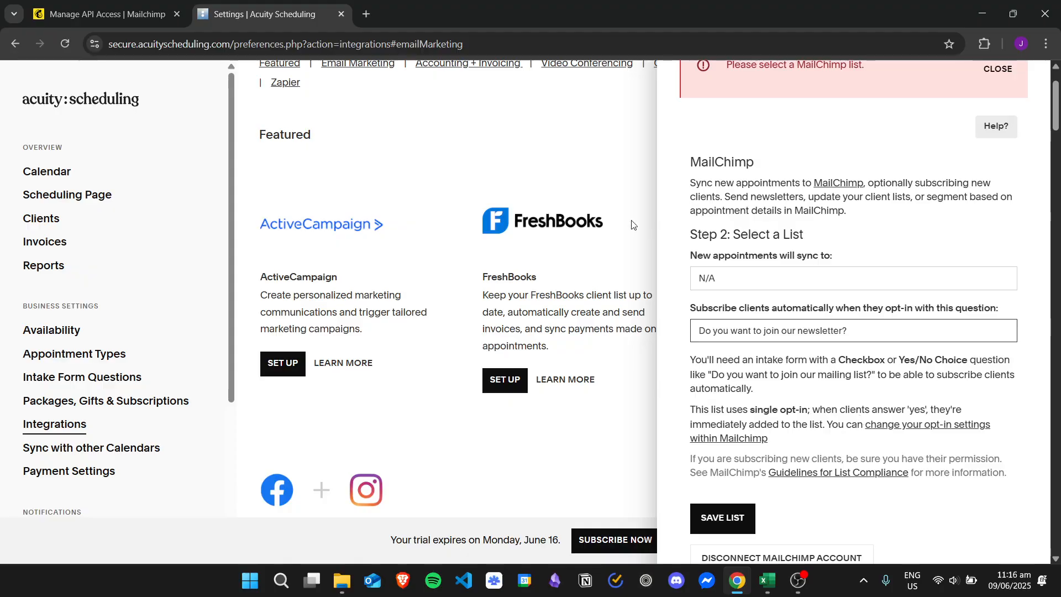
left_click(722, 517)
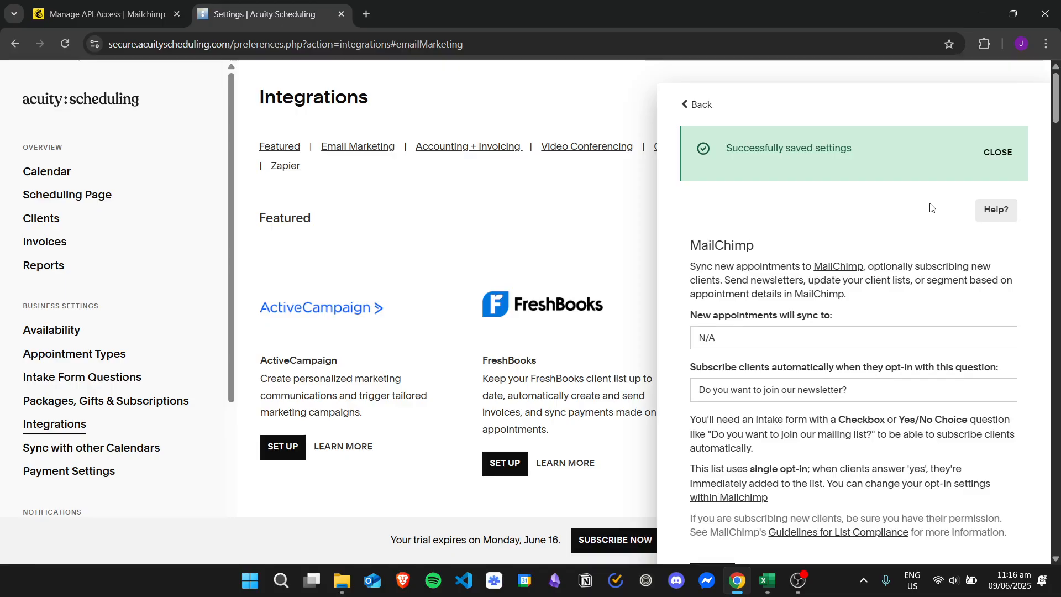
- Switch to Mailchimp, leave the generated key's page for the API keys overview, and switch back to Acuity Scheduling
left_click(78, 14)
left_click(242, 365)
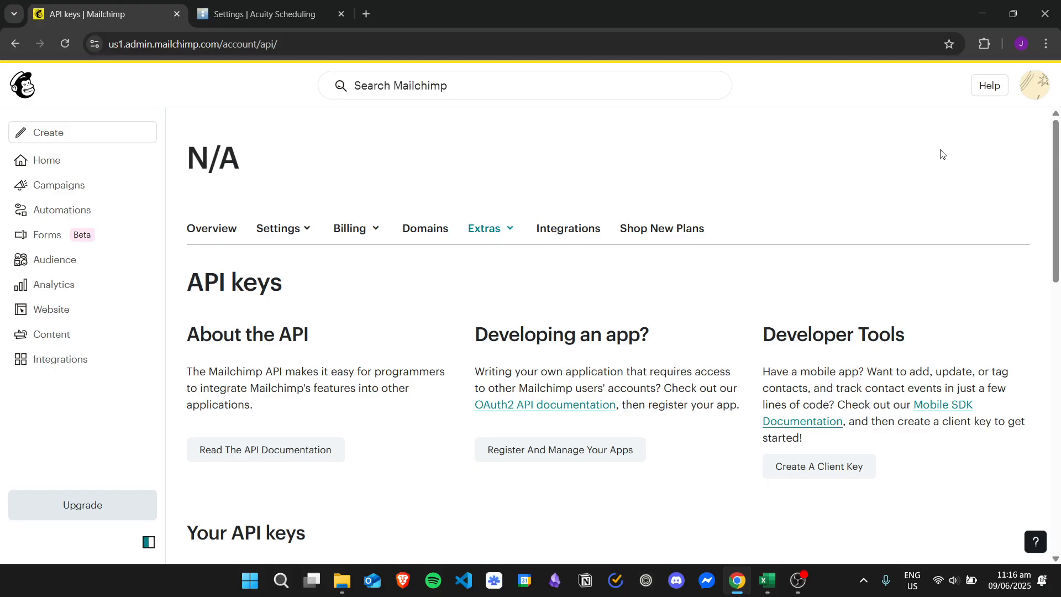
left_click(297, 19)
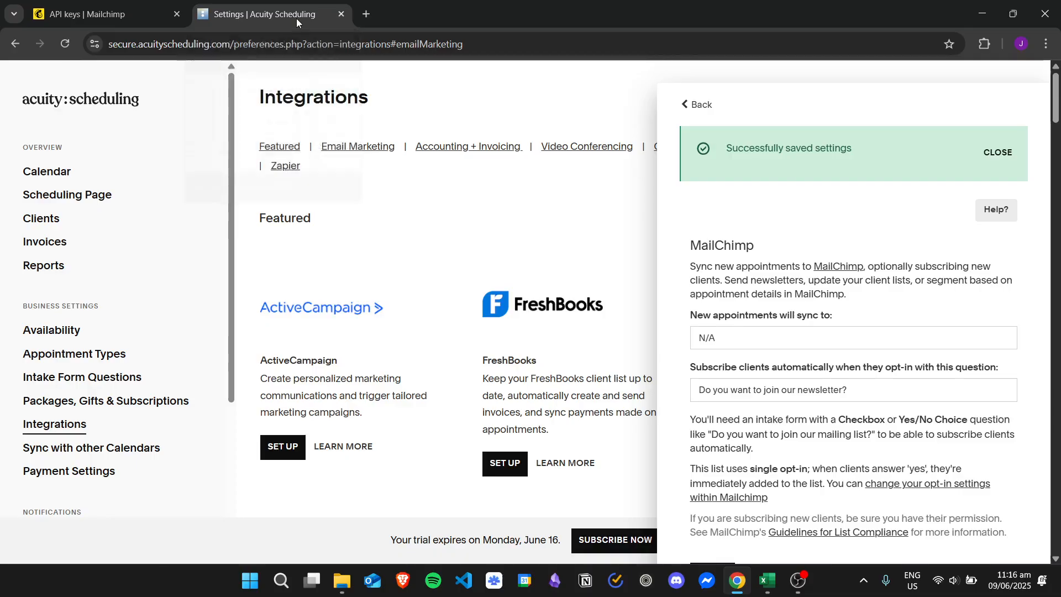